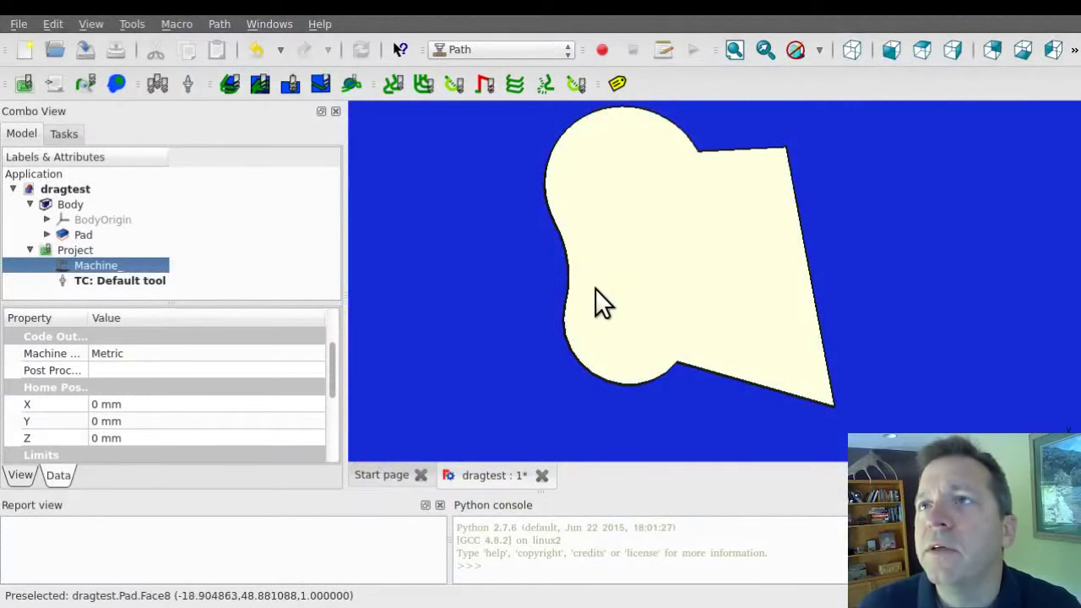
# - Create a Profile operation from the pad's face and hide the Pad solid
pyautogui.scroll(-2, 675, 287)
pyautogui.scroll(2, 680, 275)
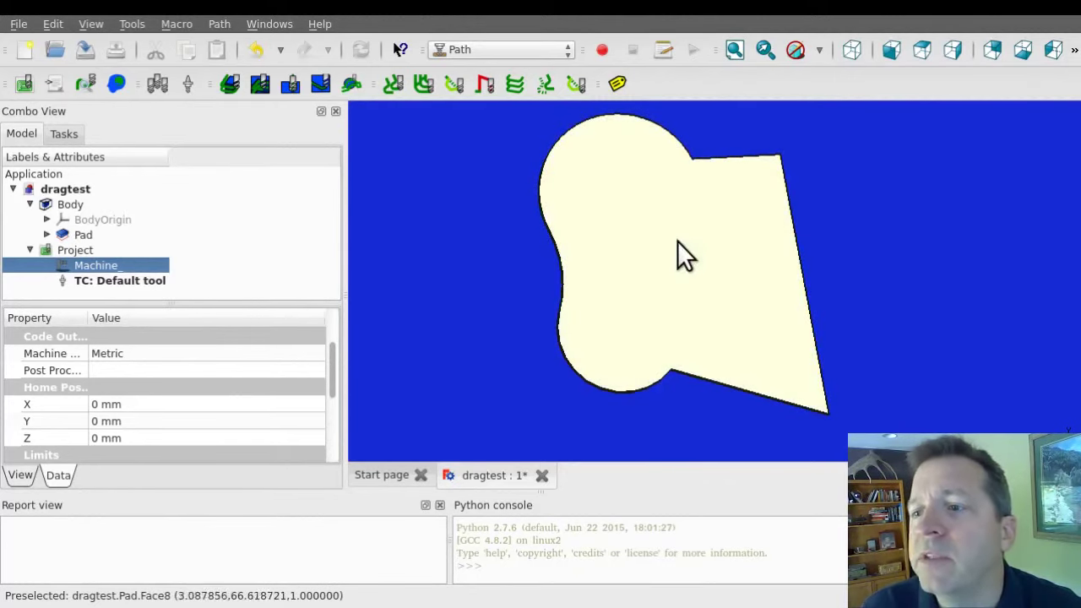
pyautogui.click(677, 245)
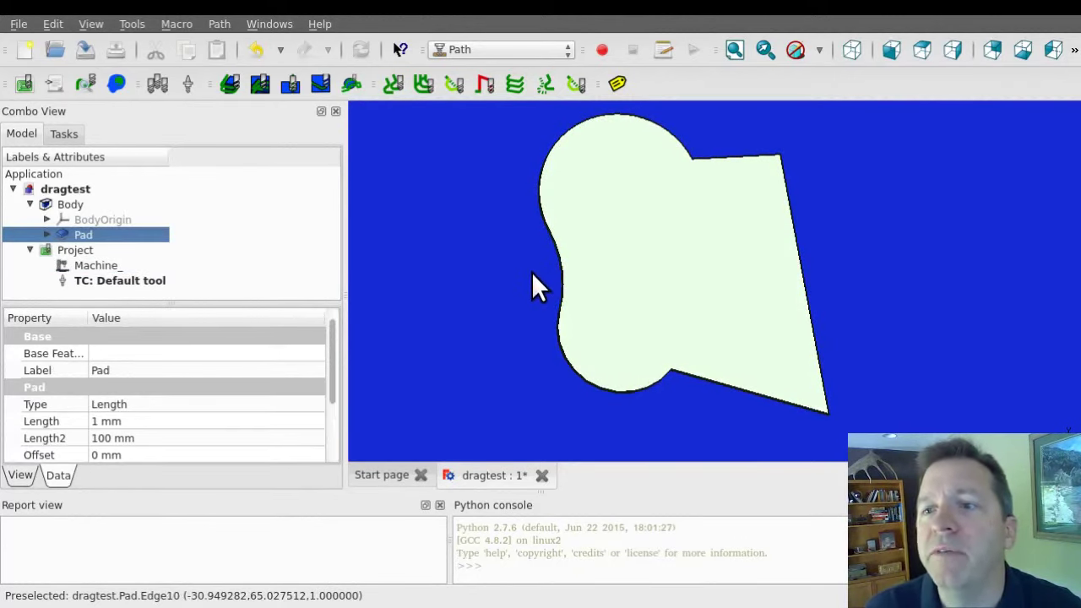
pyautogui.click(228, 85)
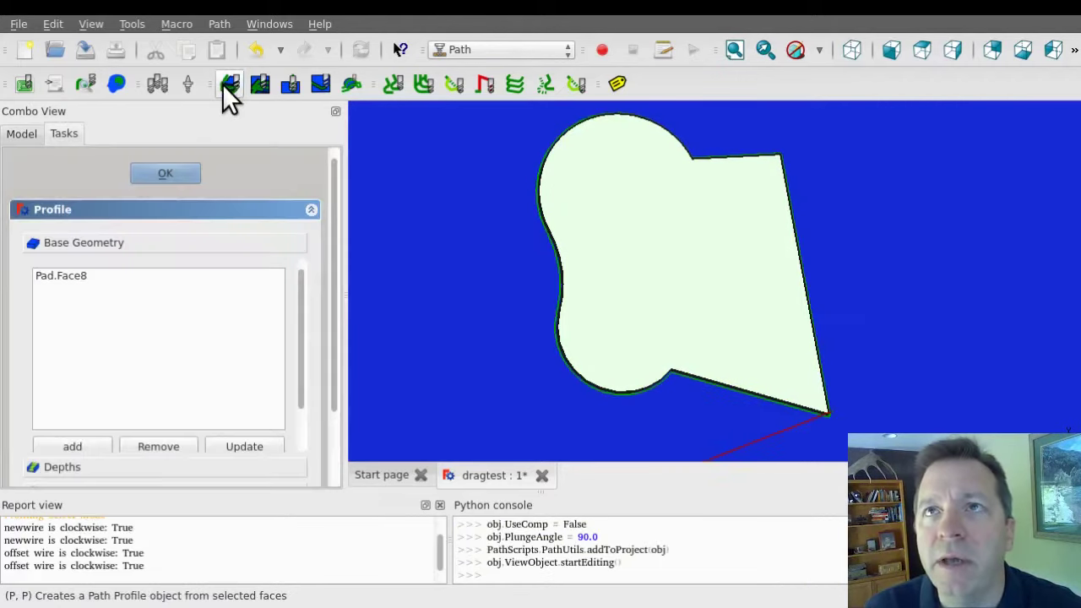
pyautogui.click(165, 175)
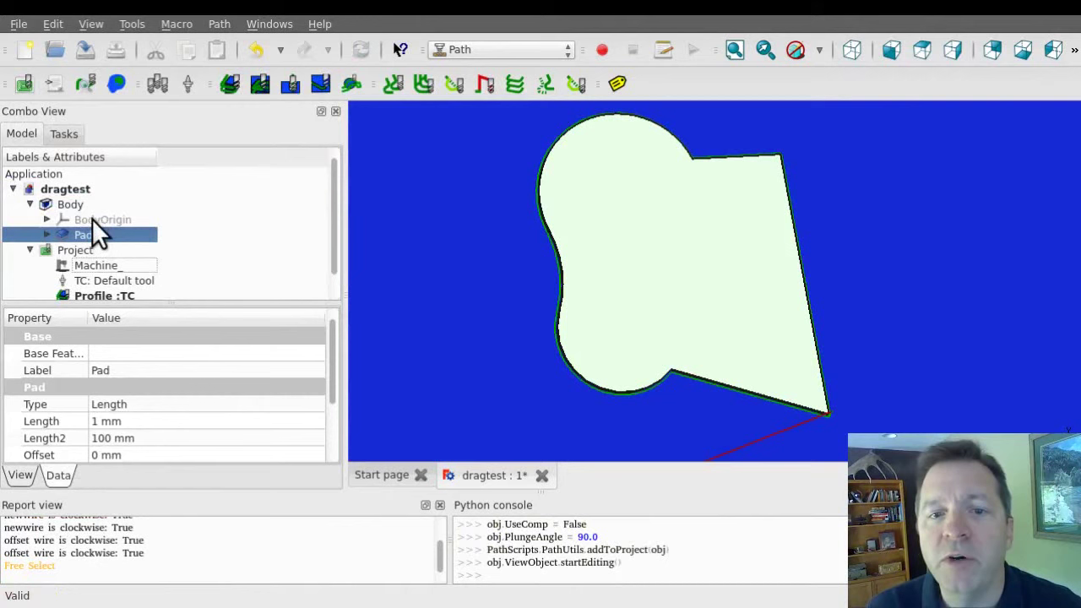
pyautogui.press('space')
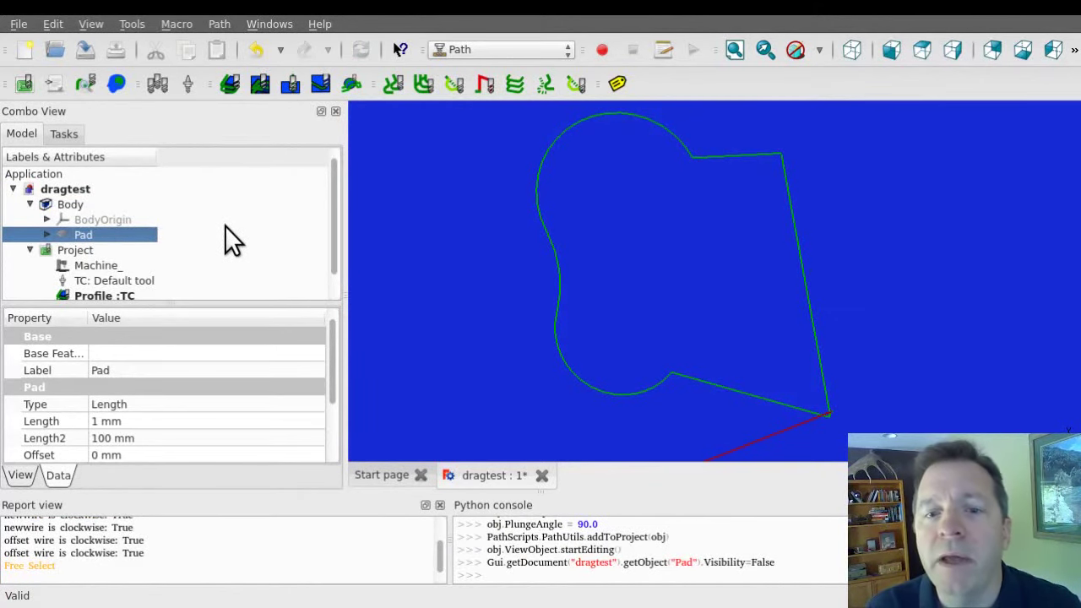
# - Set the Profile operation's Side property to On
pyautogui.scroll(-1, 219, 245)
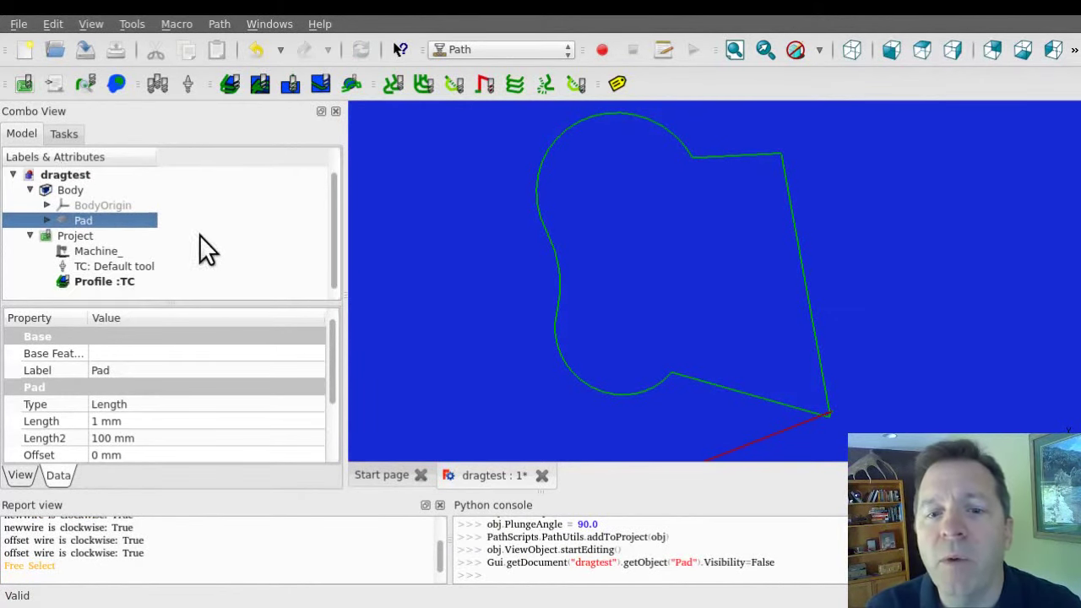
pyautogui.click(128, 282)
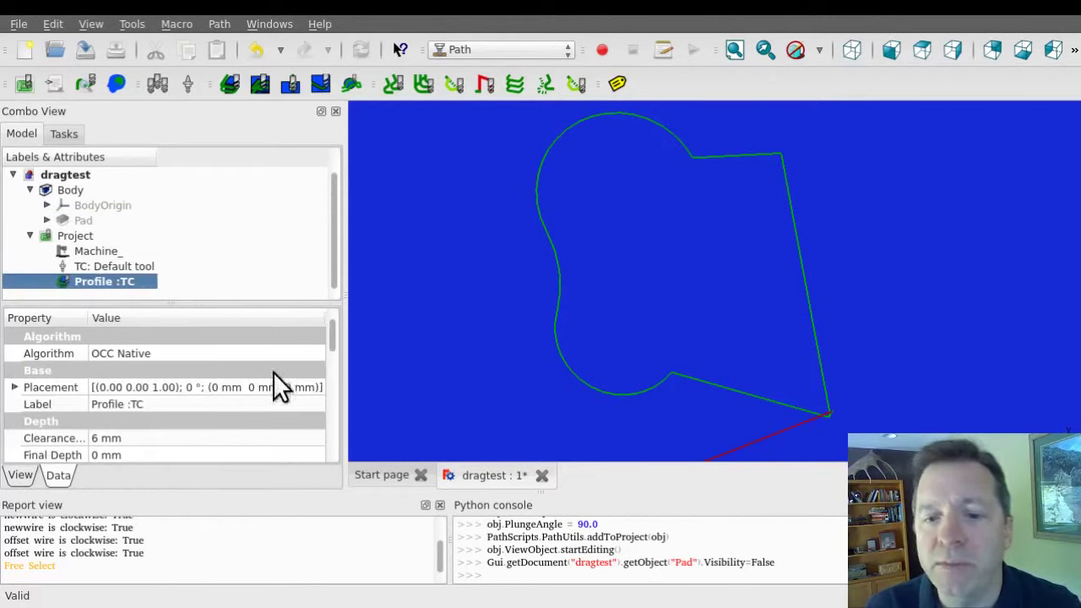
pyautogui.scroll(-2, 247, 383)
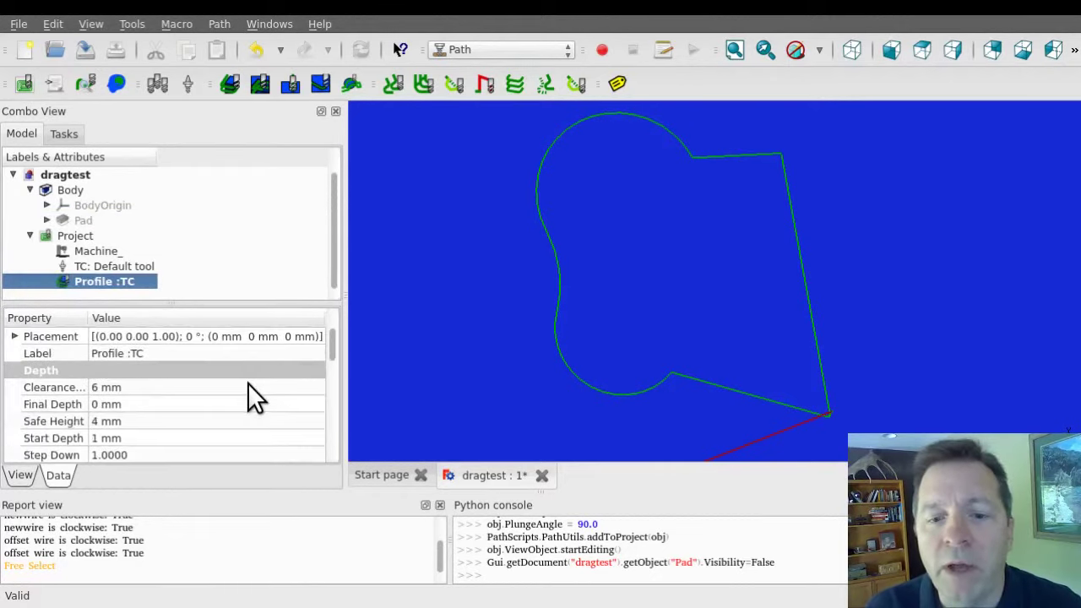
pyautogui.scroll(-1, 250, 395)
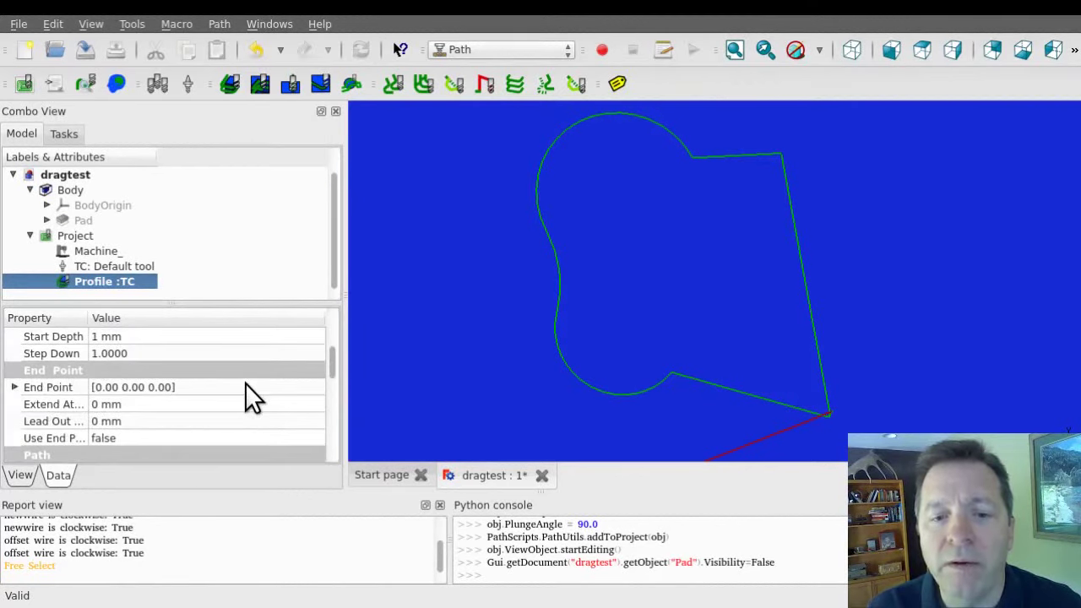
pyautogui.scroll(2, 244, 376)
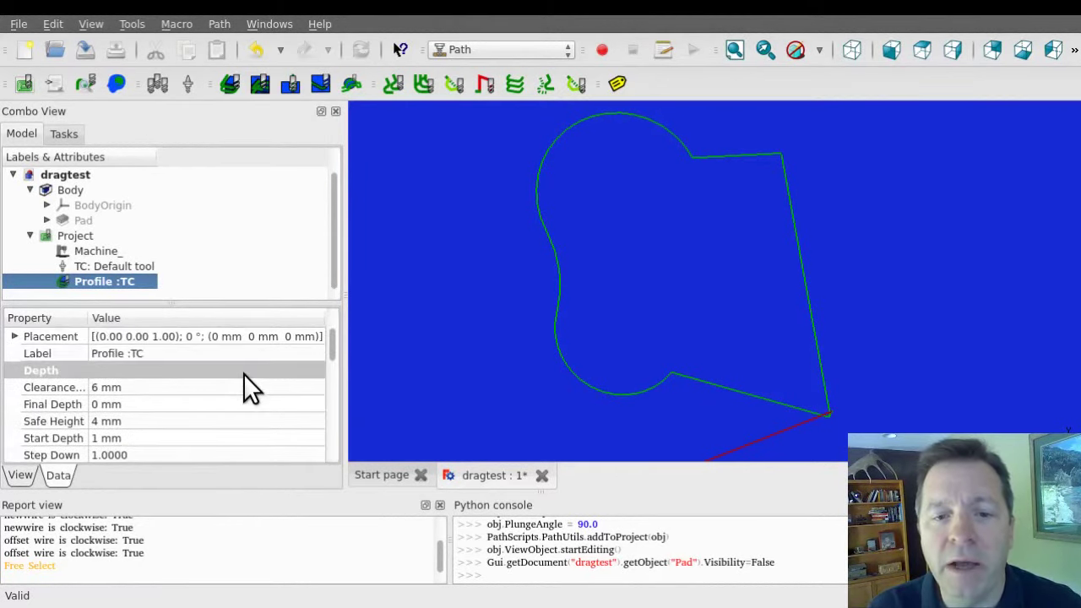
pyautogui.scroll(-1, 243, 373)
pyautogui.scroll(-5, 243, 373)
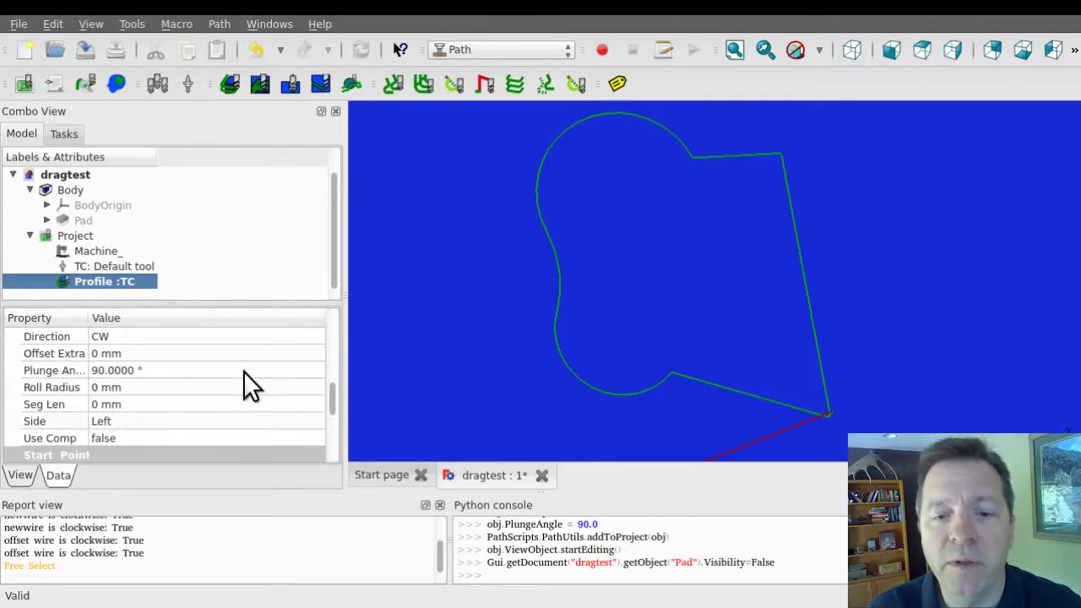
pyautogui.click(138, 419)
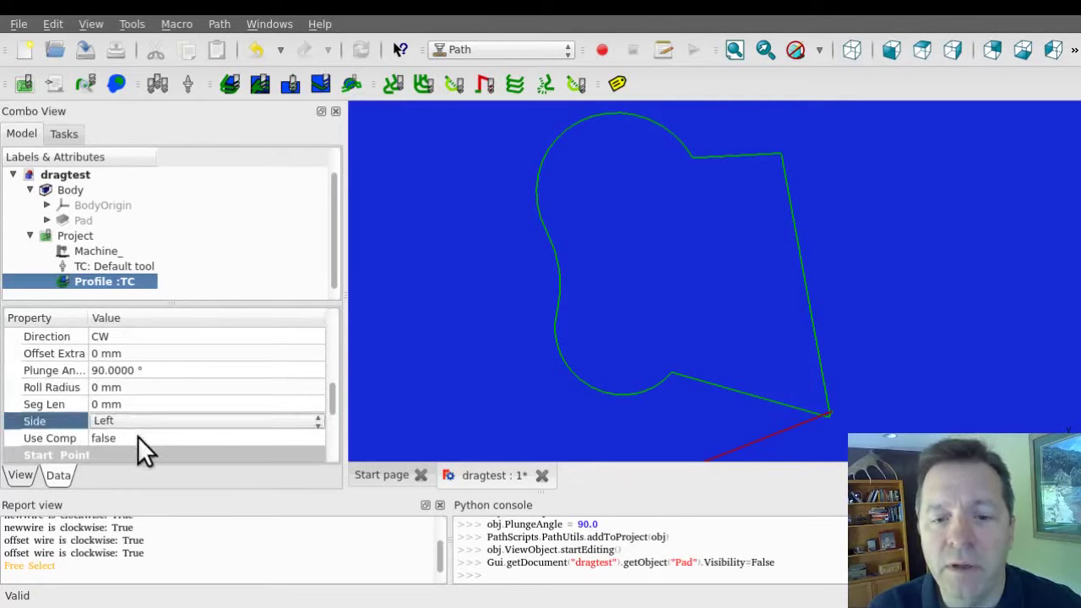
pyautogui.press('o')
pyautogui.click(188, 402)
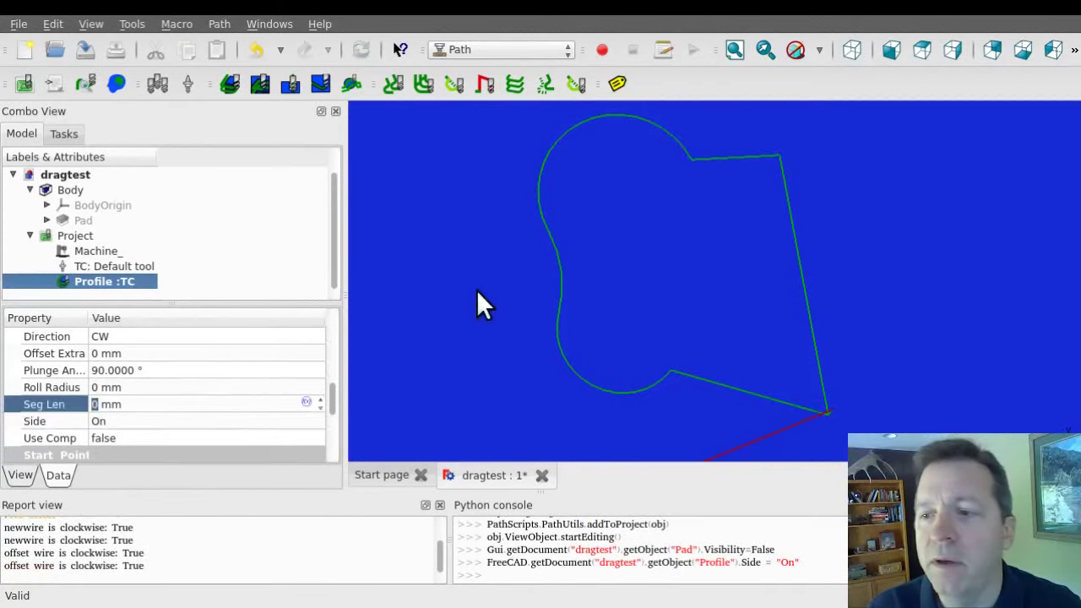
# - Zoom and pan in on the top-right corner of the Profile toolpath
pyautogui.scroll(-1, 711, 177)
pyautogui.scroll(6, 725, 150)
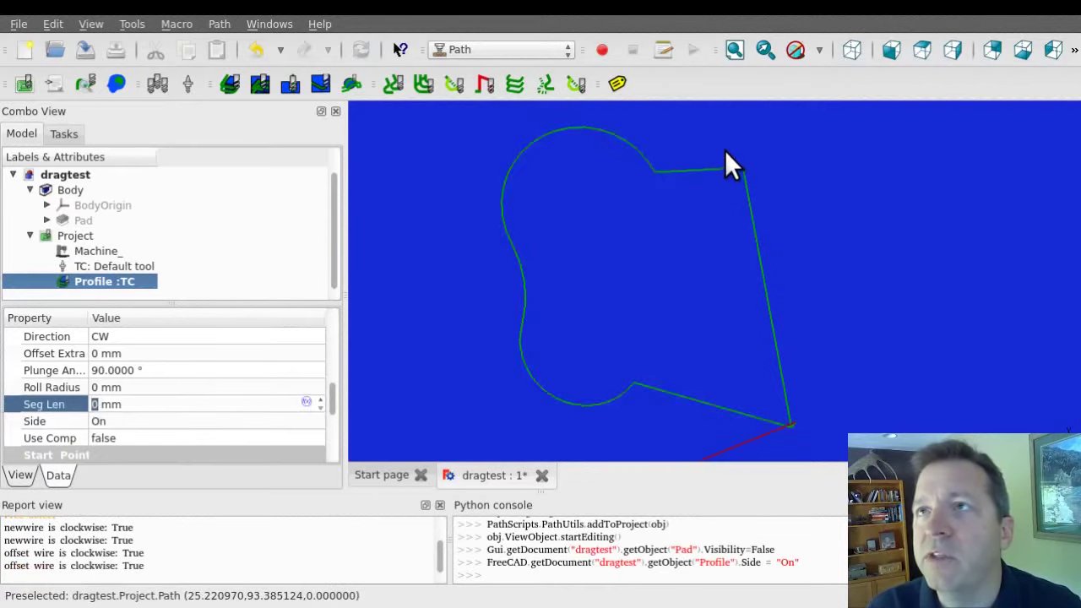
pyautogui.moveTo(811, 185); pyautogui.dragTo(789, 216, button='middle')
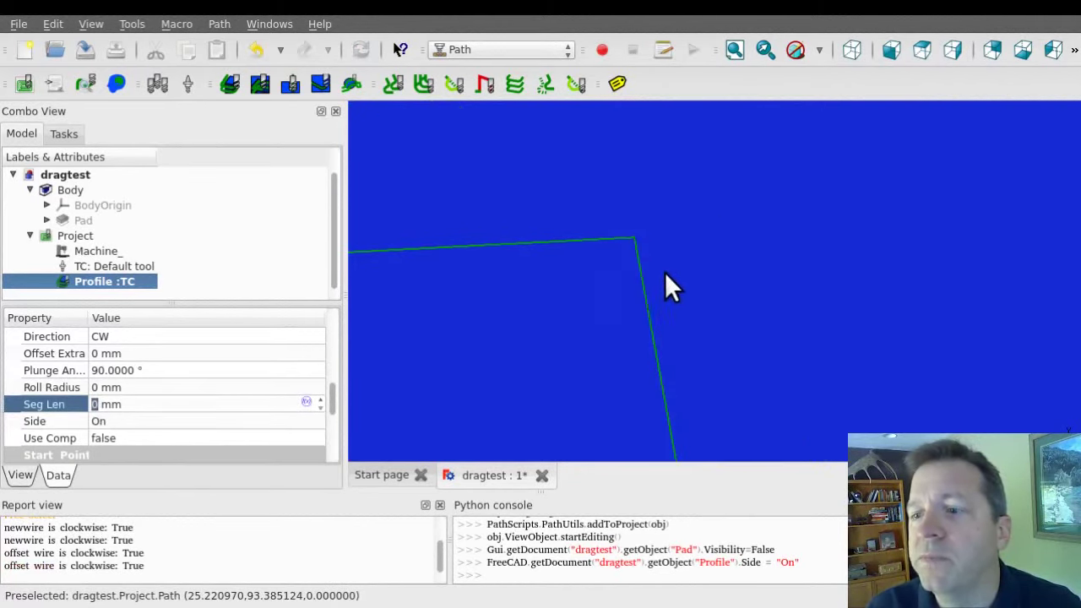
pyautogui.moveTo(665, 272); pyautogui.dragTo(646, 248, button='middle')
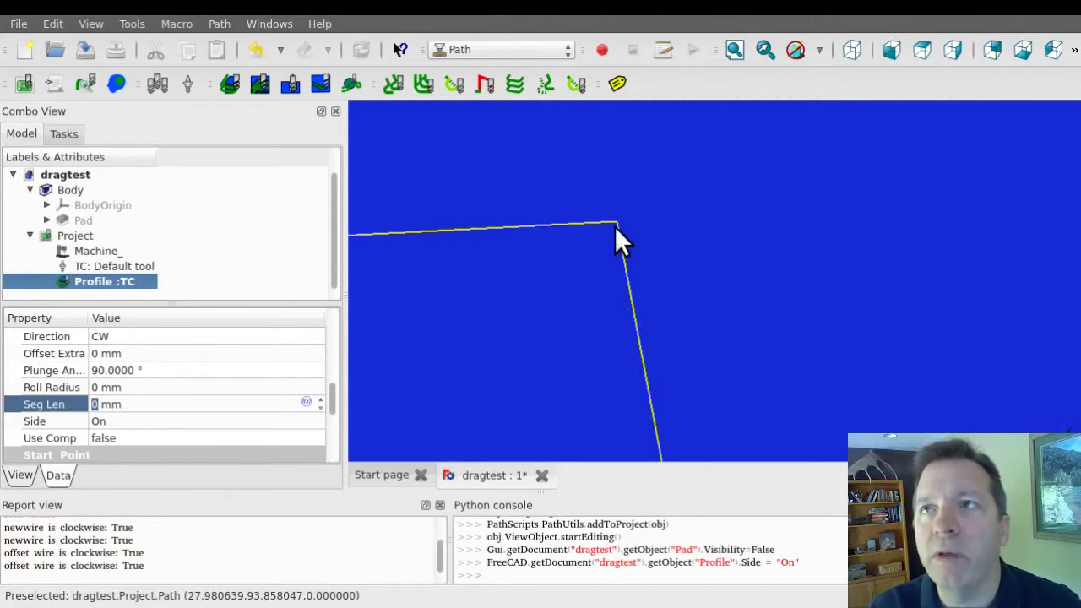
pyautogui.click(614, 228)
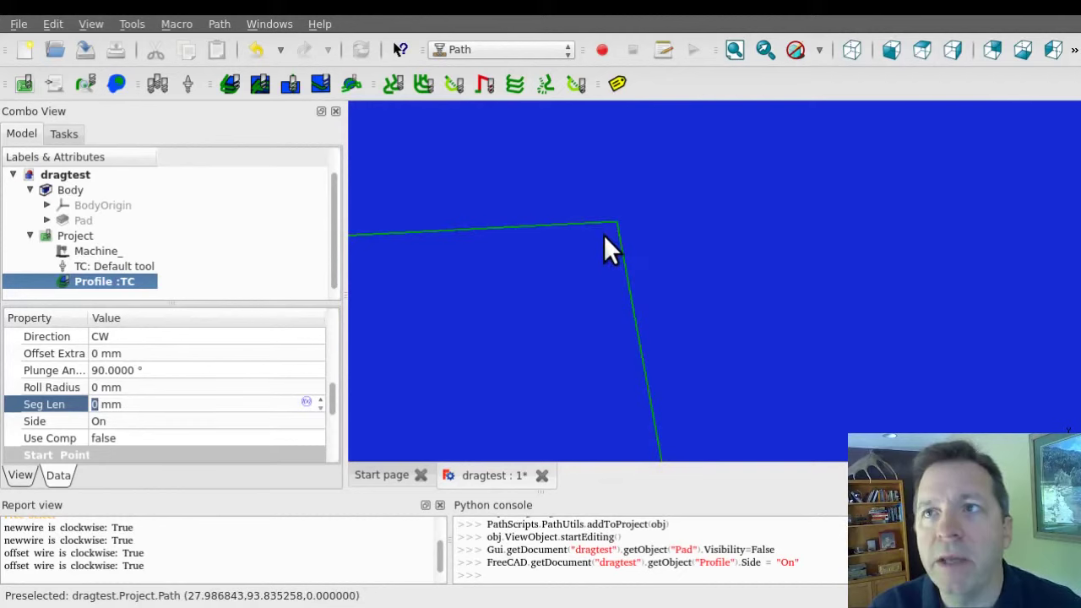
pyautogui.moveTo(603, 234); pyautogui.dragTo(644, 237, button='middle')
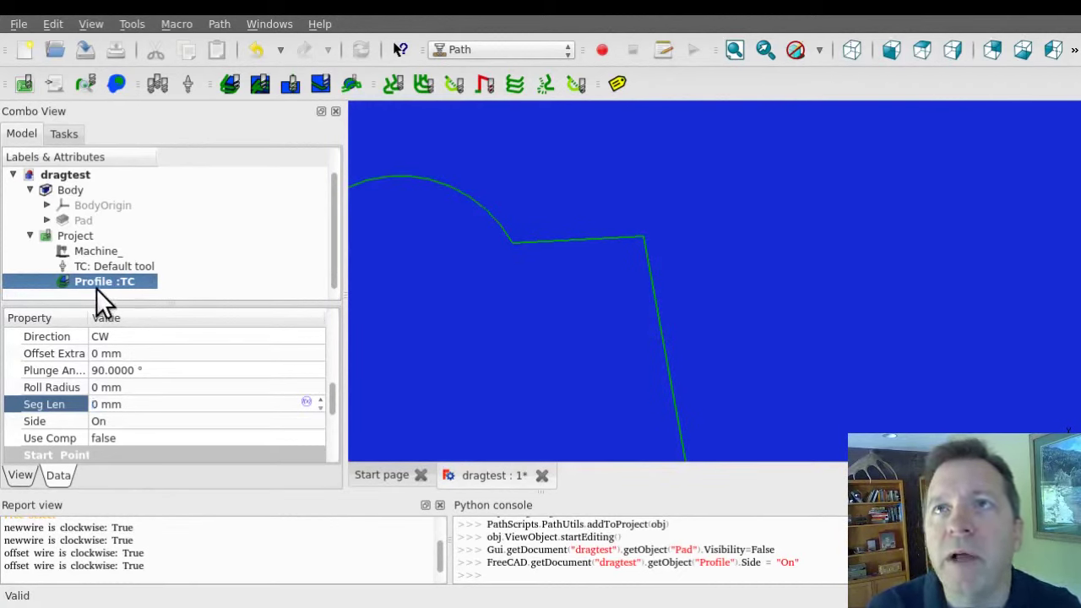
# - Apply a DragKnife Dress-up from Path Modification to the Profile
pyautogui.click(219, 24)
pyautogui.moveTo(268, 112)
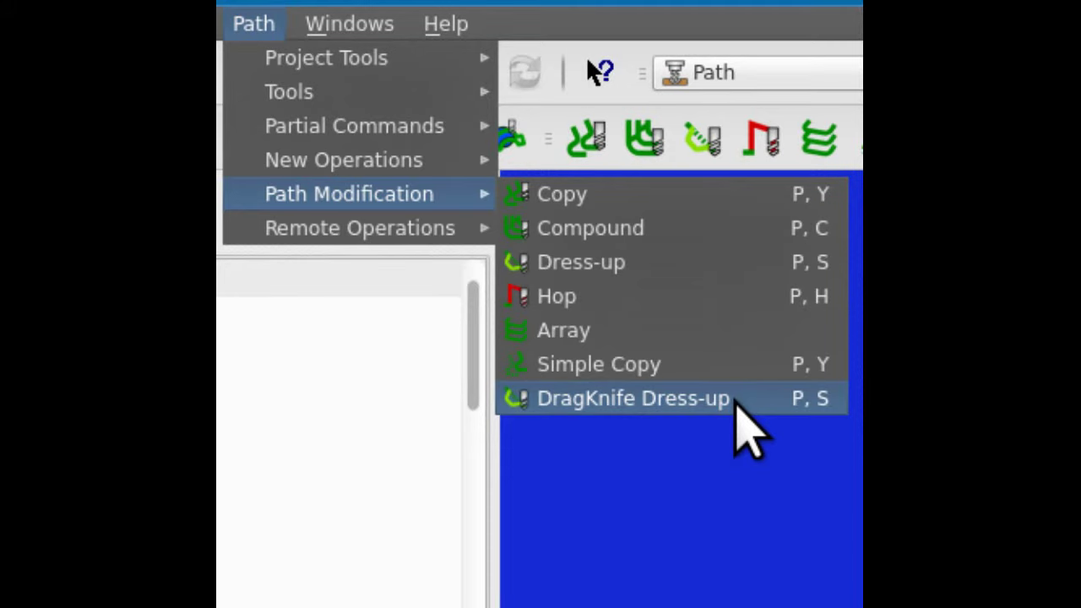
pyautogui.click(733, 399)
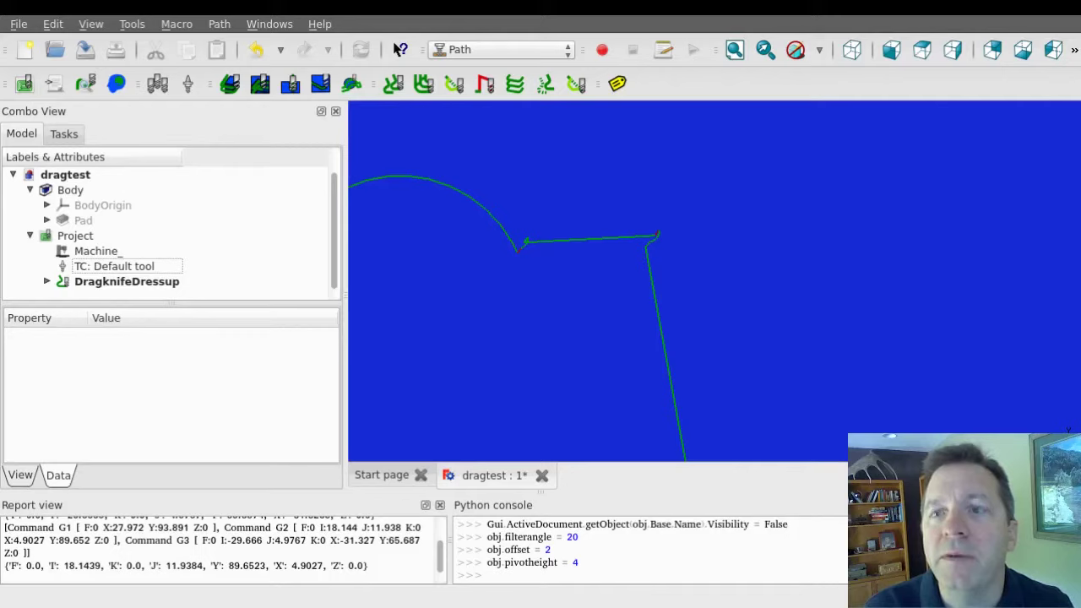
# - Expand DragknifeDressup in the tree and select the Profile inside it
pyautogui.click(117, 281)
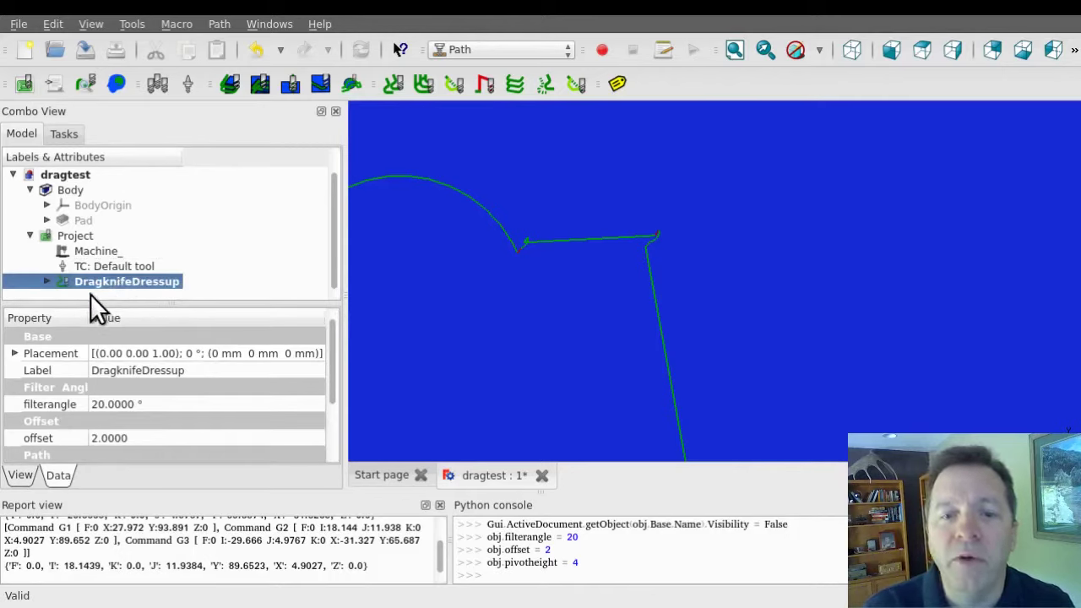
pyautogui.click(46, 281)
pyautogui.scroll(-1, 224, 240)
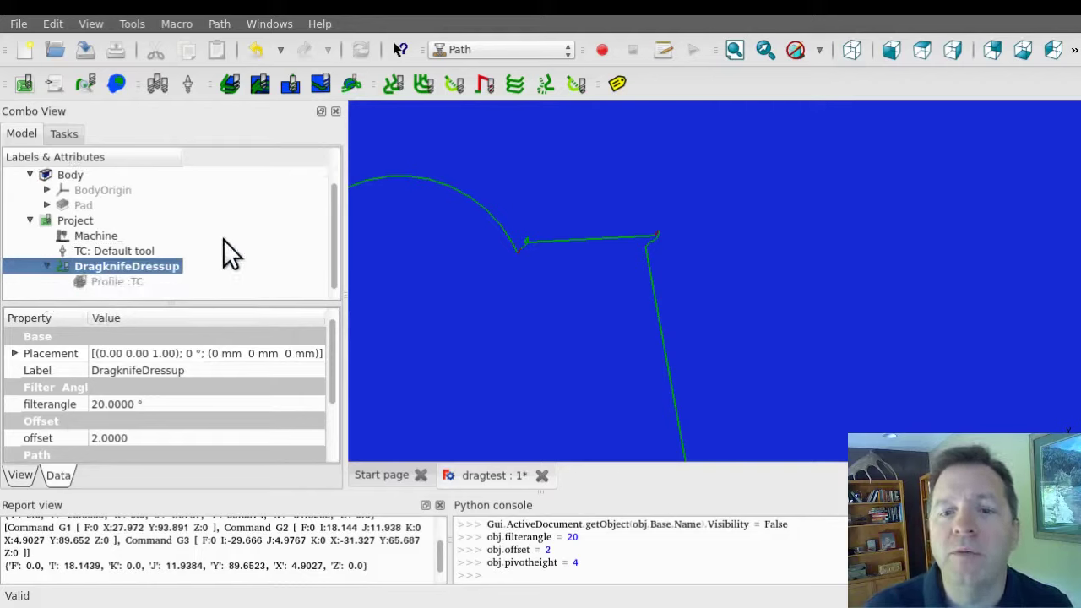
pyautogui.click(112, 282)
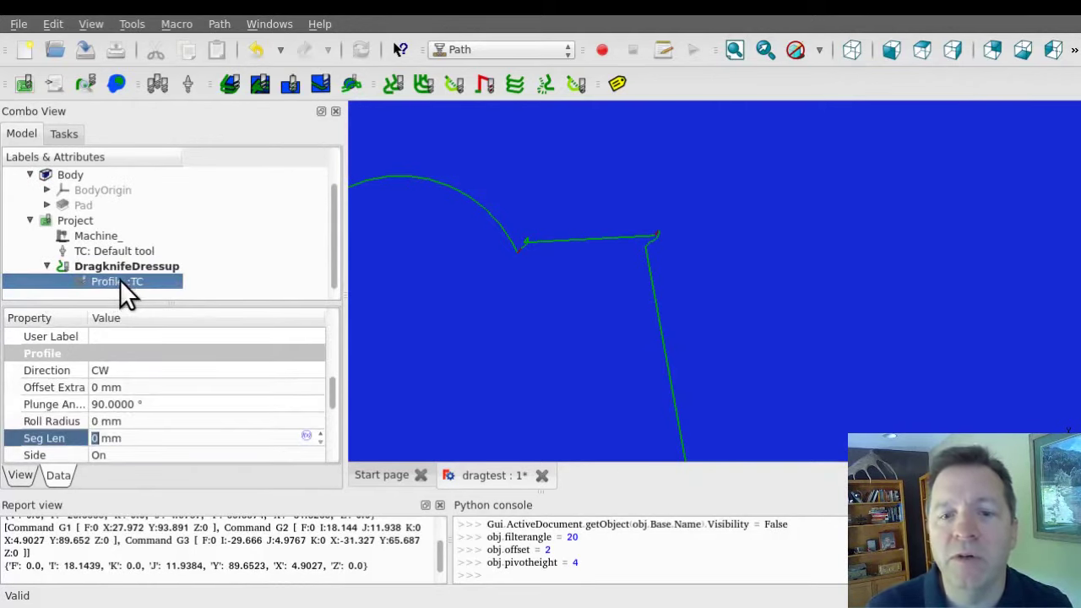
# - Toggle the Profile's visibility to compare it with the dressed path, ending hidden
pyautogui.press('space')
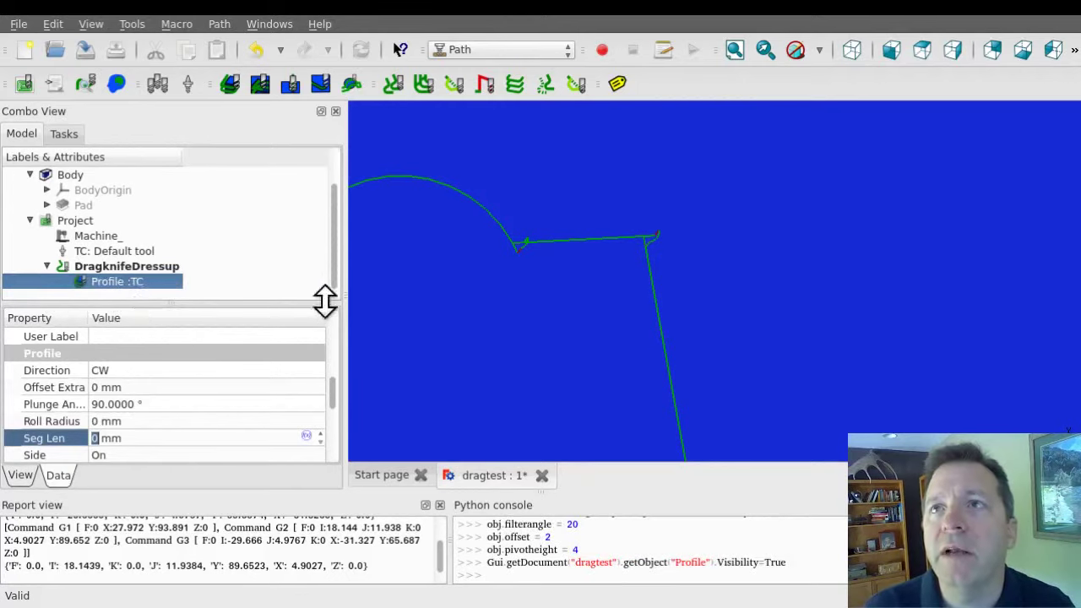
pyautogui.scroll(5, 660, 237)
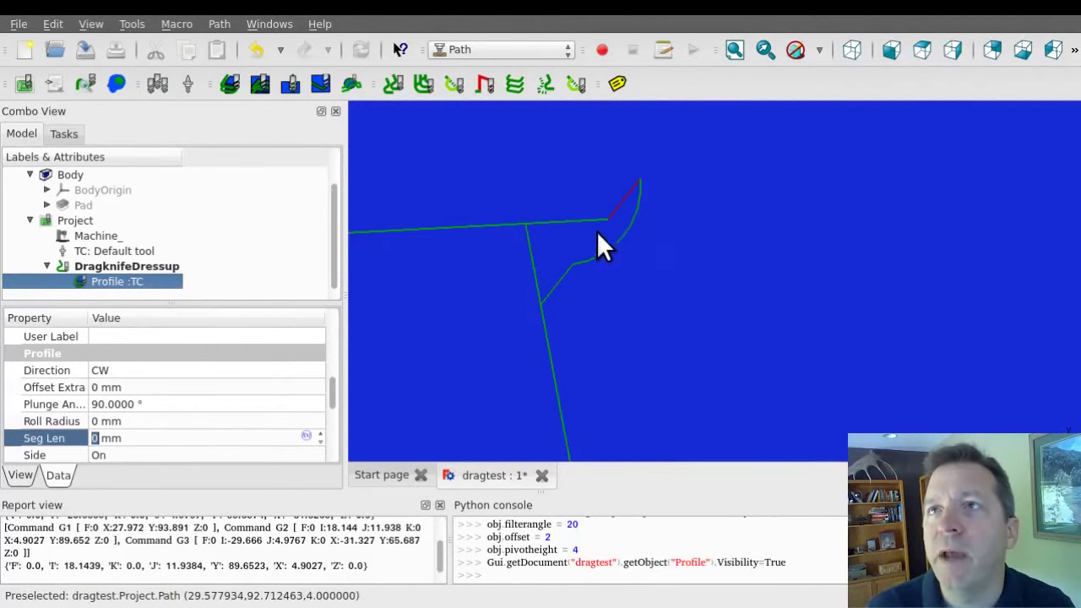
pyautogui.press('space')
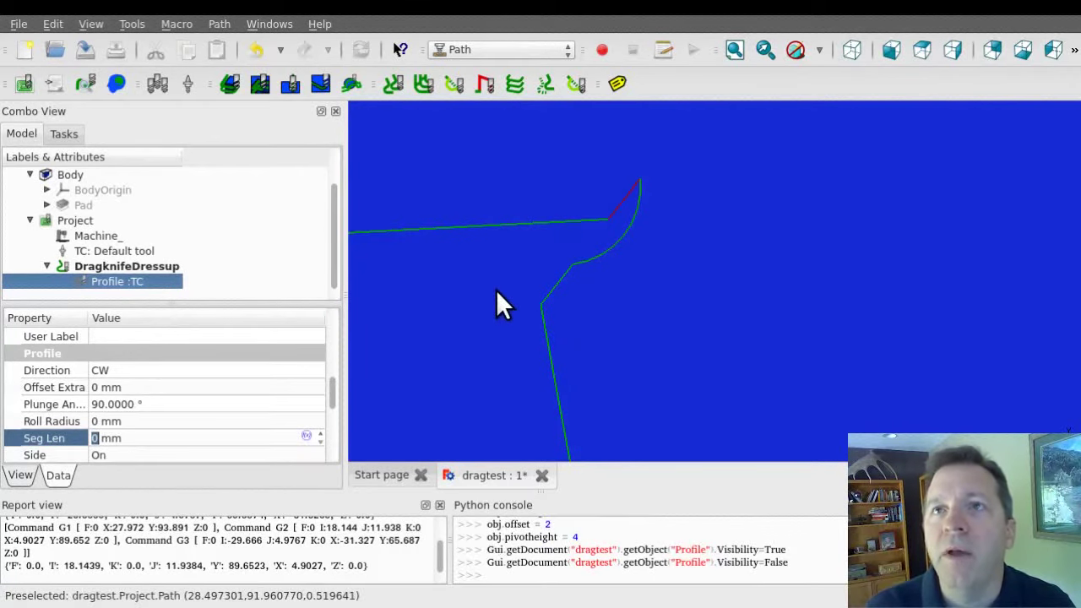
pyautogui.scroll(2, 532, 242)
pyautogui.scroll(-2, 551, 240)
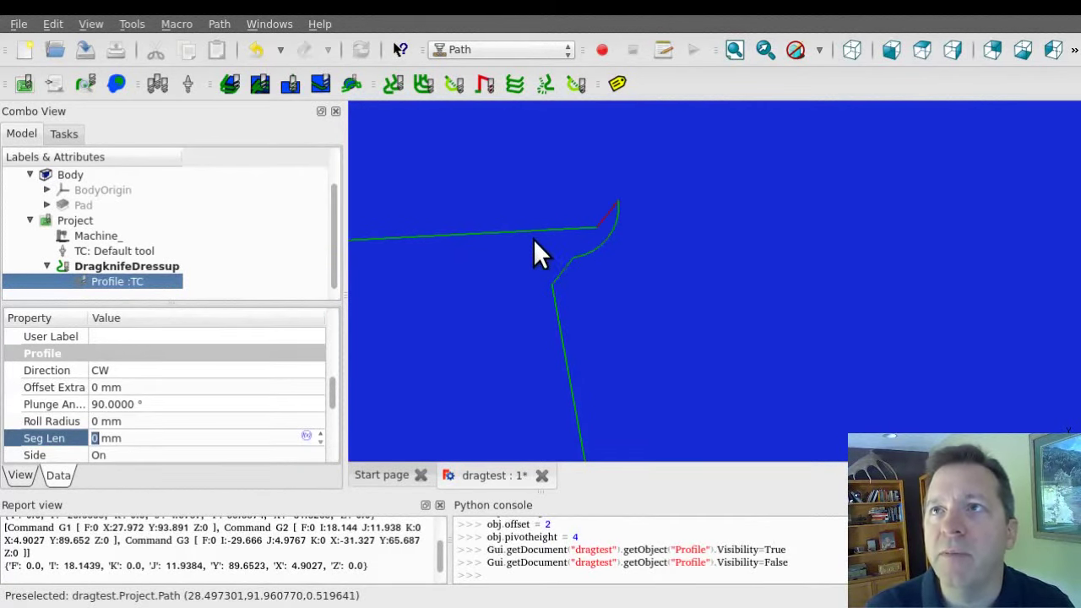
pyautogui.press('space')
pyautogui.press('space')
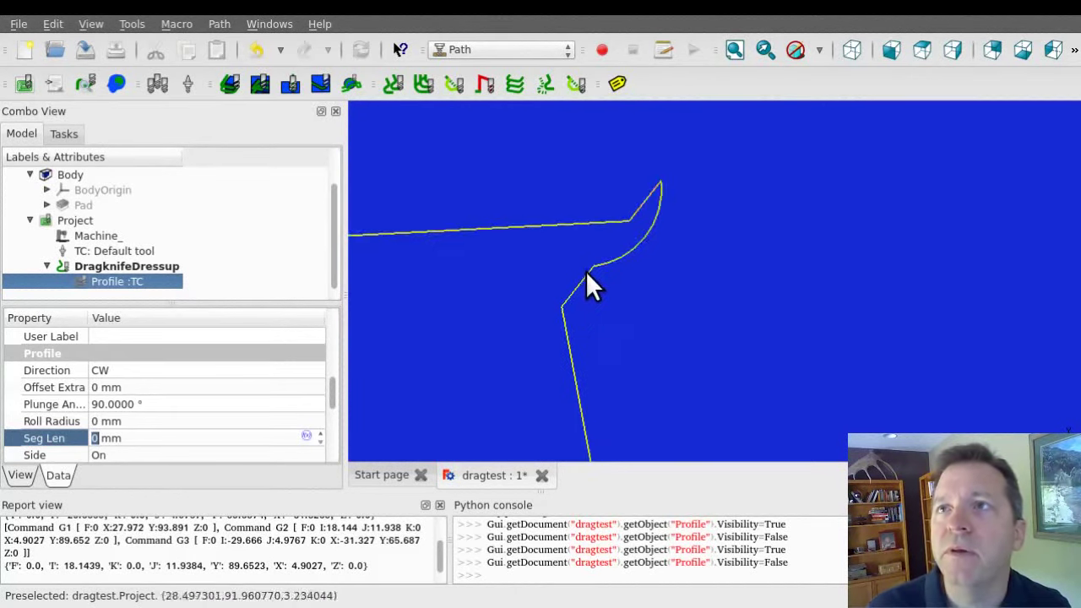
pyautogui.scroll(-5, 584, 269)
pyautogui.scroll(5, 507, 288)
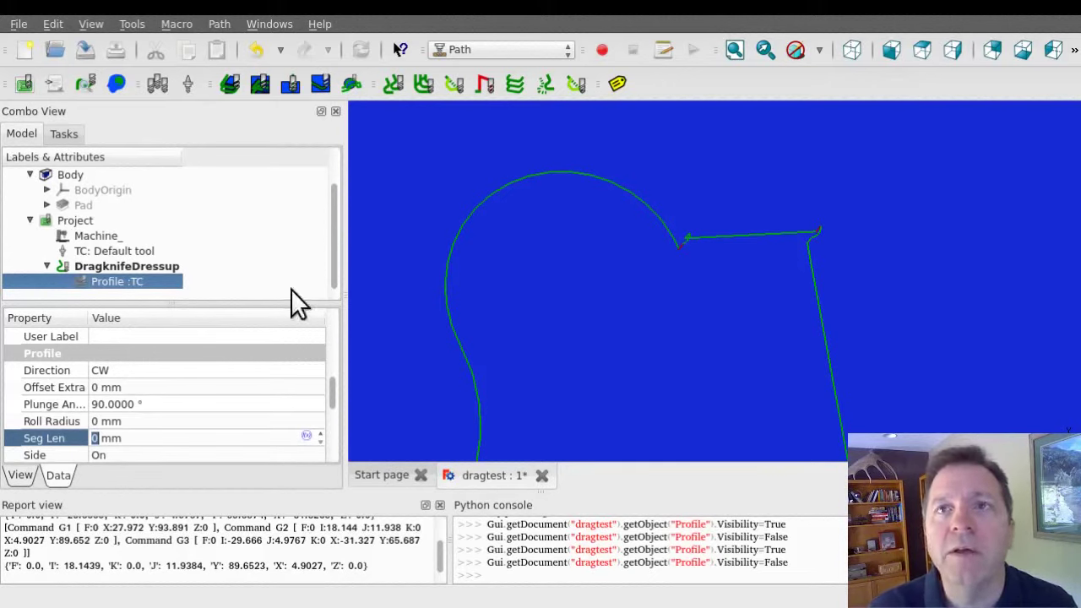
# - Set the DragknifeDressup offset to 1.65, leaving pivotheight at 4.0000
pyautogui.click(131, 266)
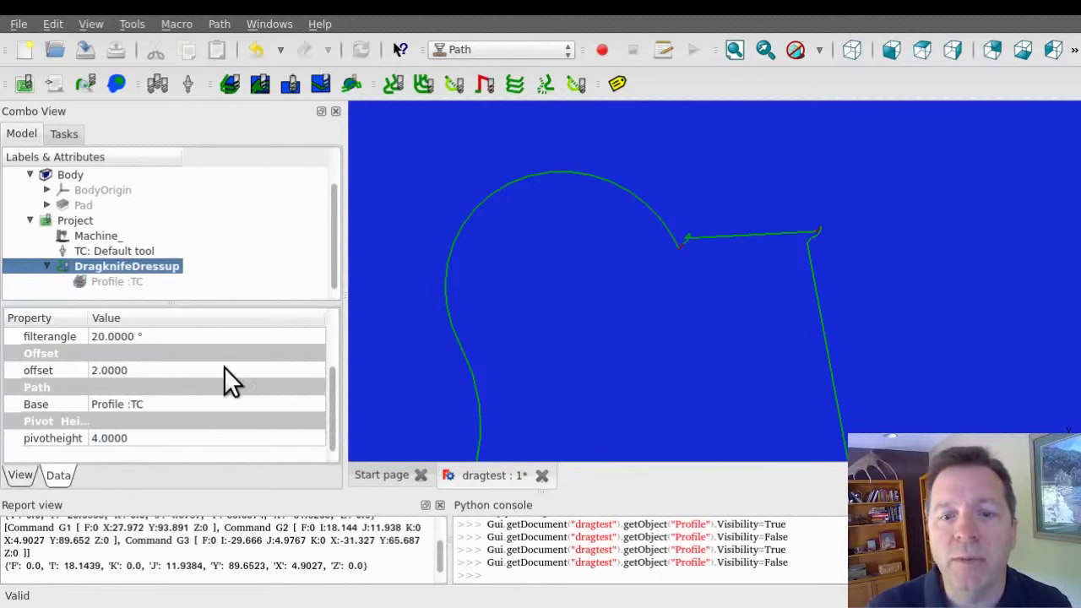
pyautogui.click(149, 371)
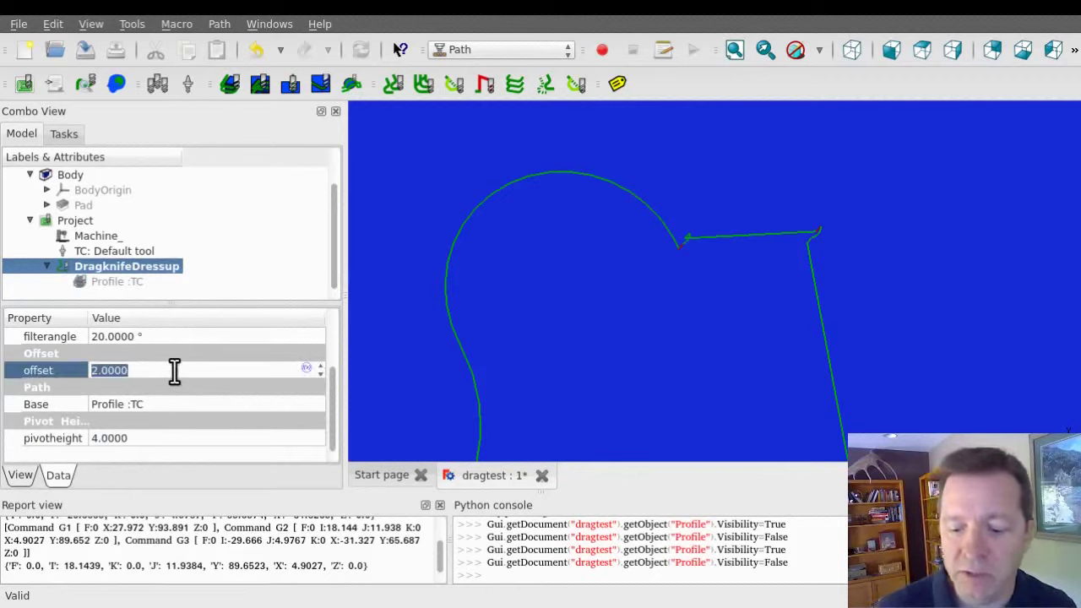
pyautogui.write('1.65')
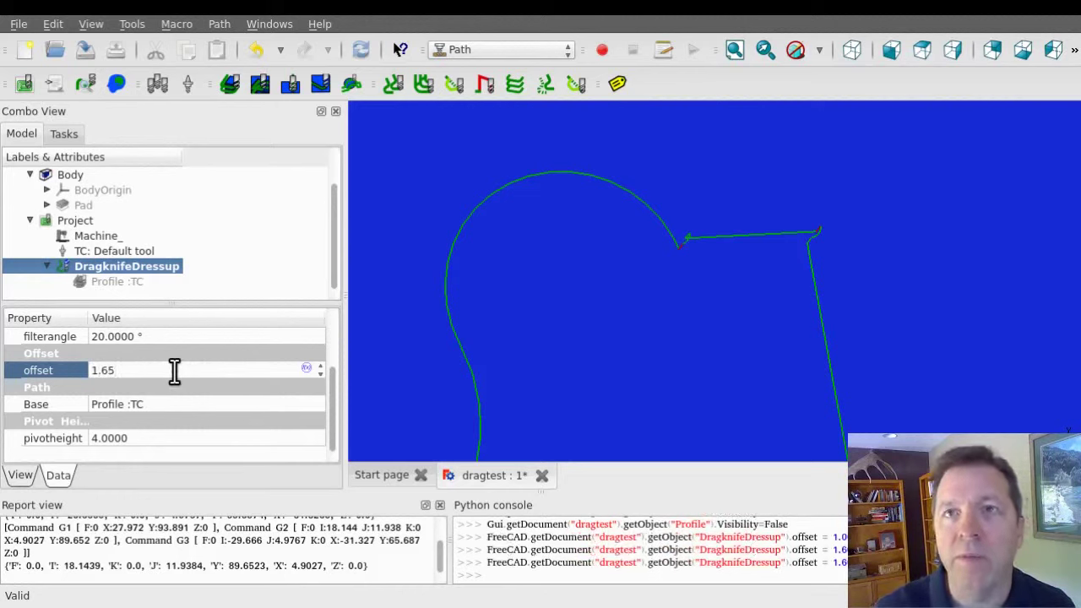
pyautogui.press('Return')
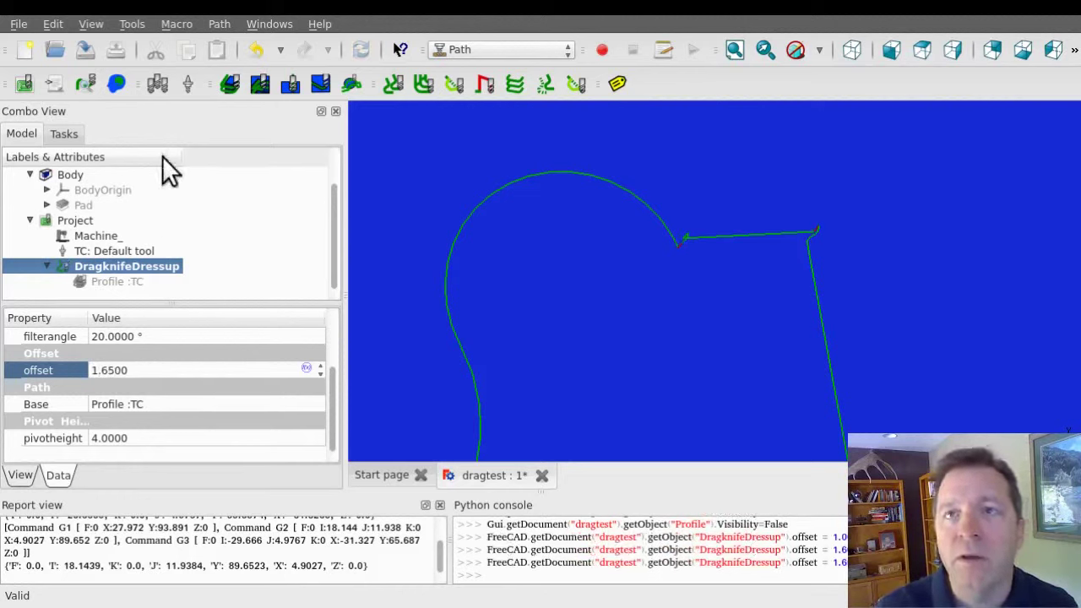
pyautogui.click(152, 438)
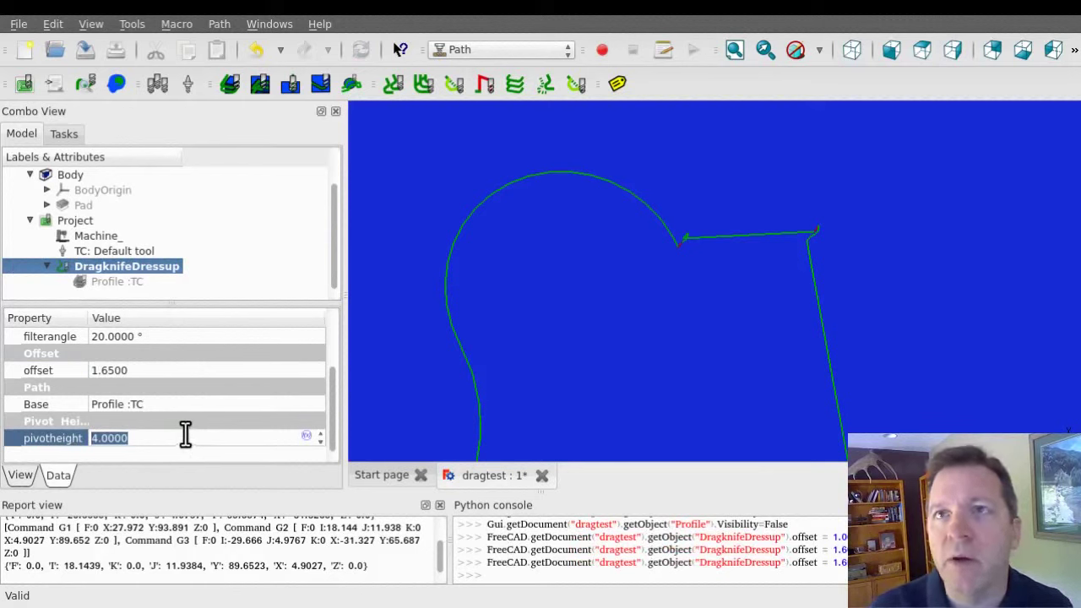
pyautogui.press('Return')
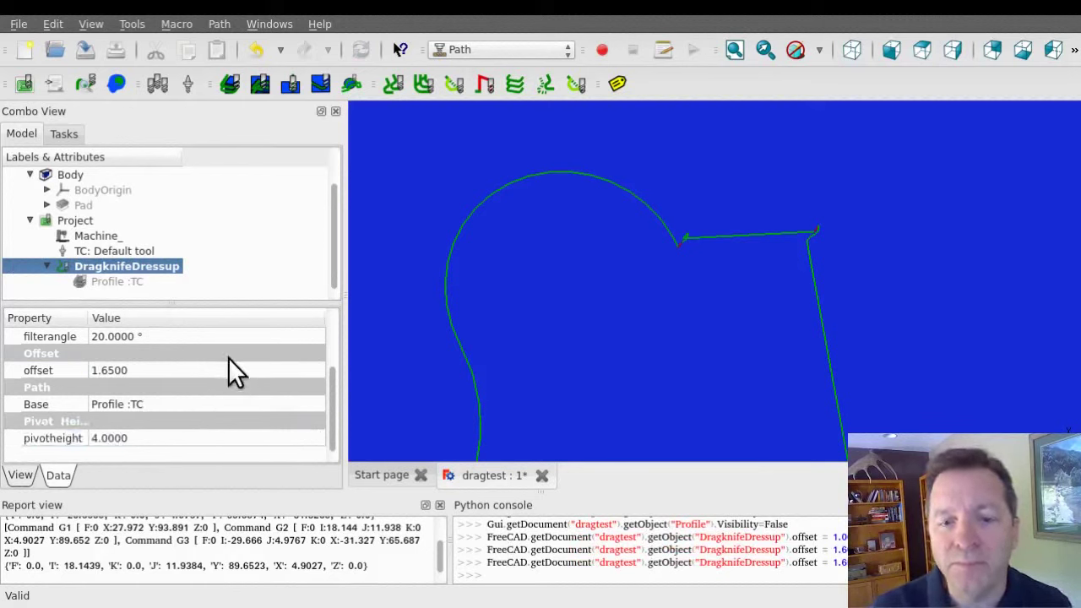
pyautogui.scroll(2, 223, 354)
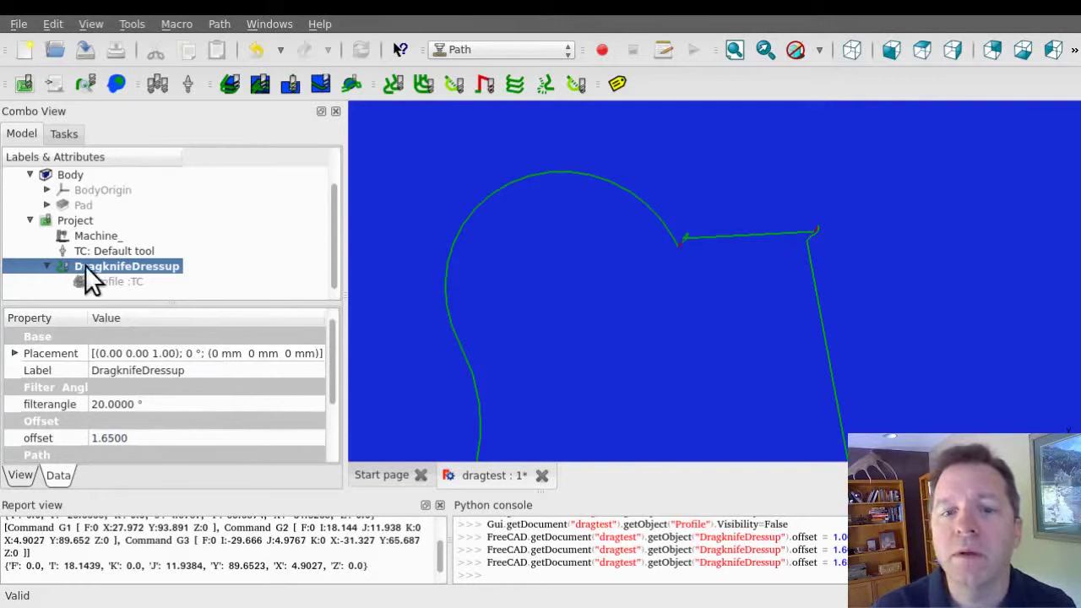
# - Run Post Process on the Project, then reselect the Profile under DragknifeDressup
pyautogui.click(46, 266)
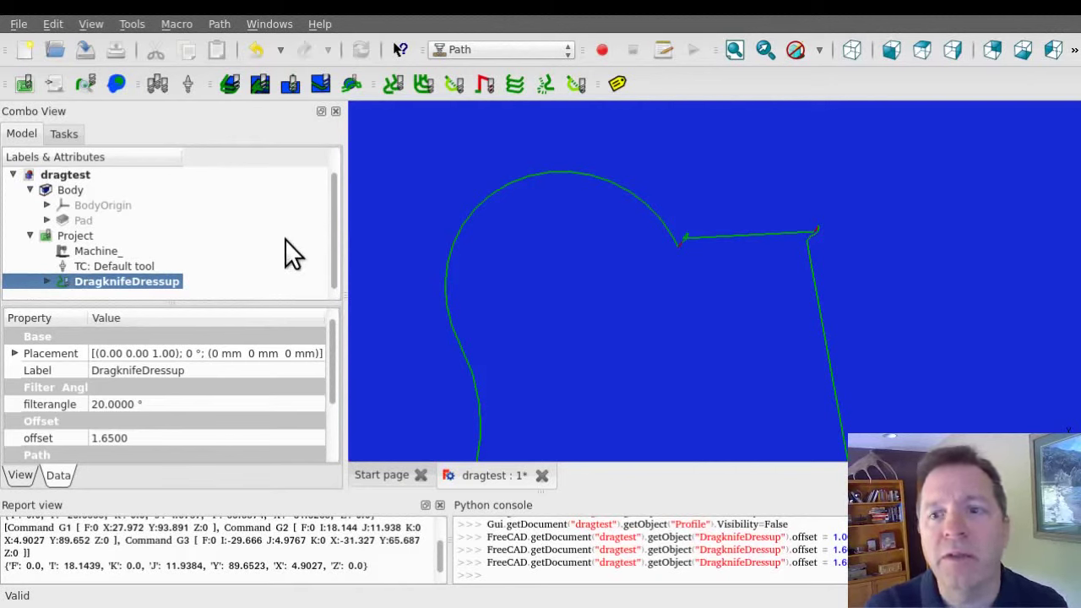
pyautogui.click(82, 237)
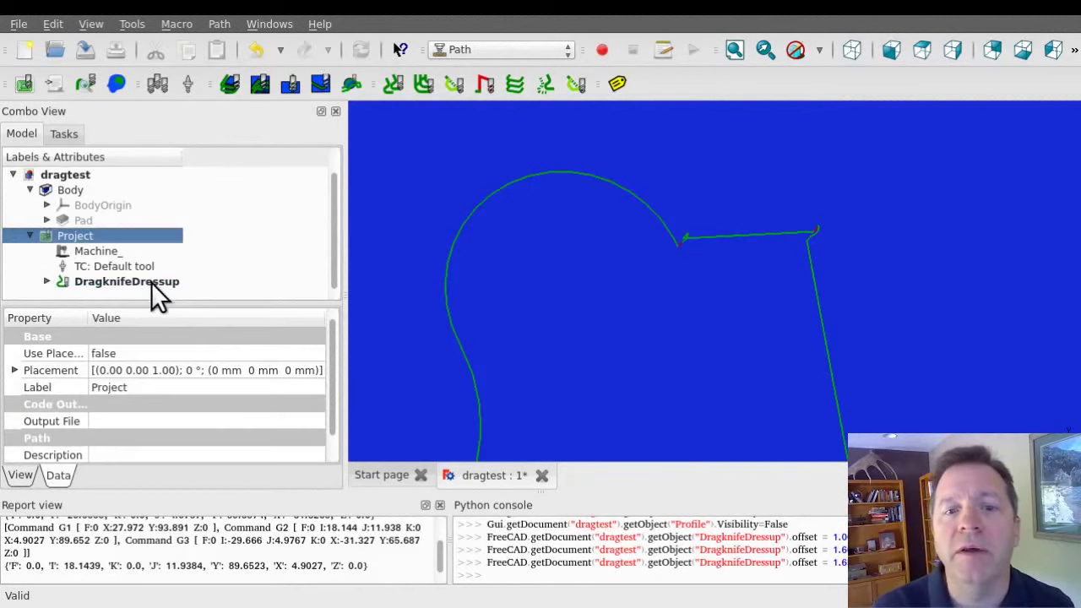
pyautogui.click(54, 84)
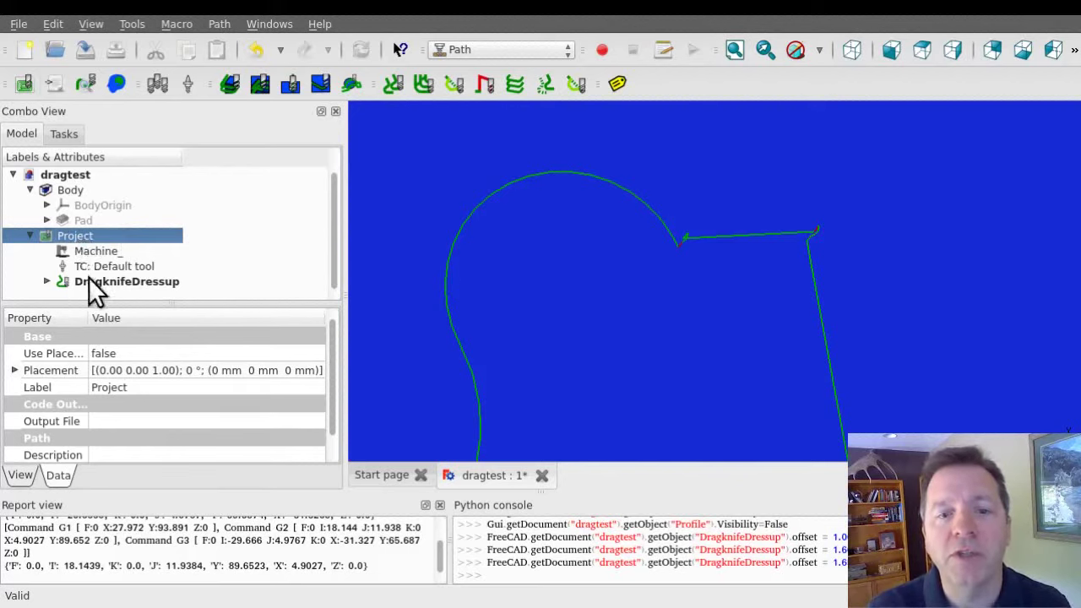
pyautogui.click(47, 282)
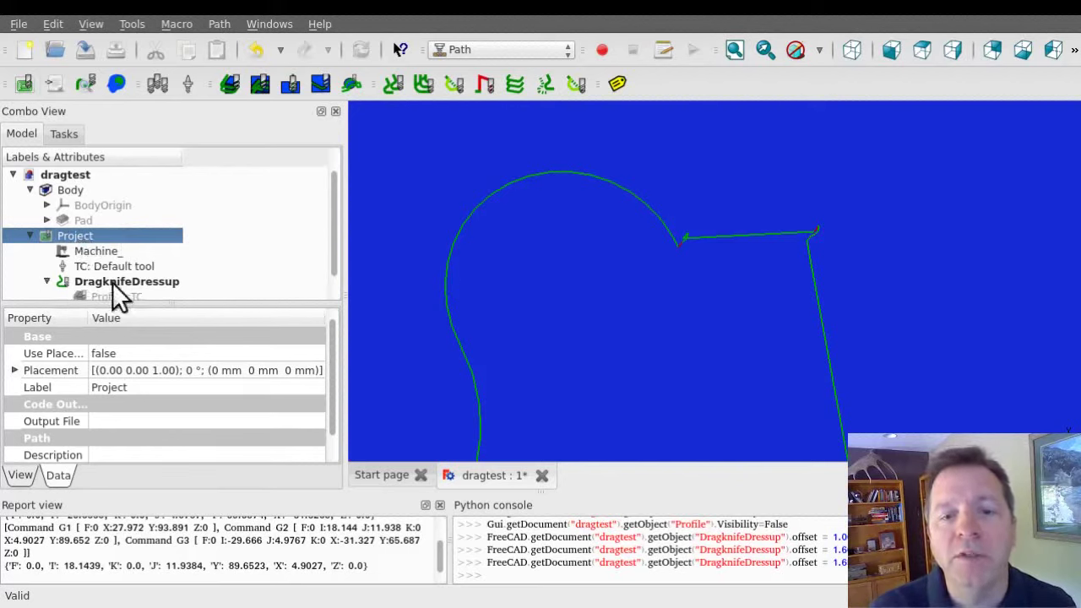
pyautogui.click(114, 281)
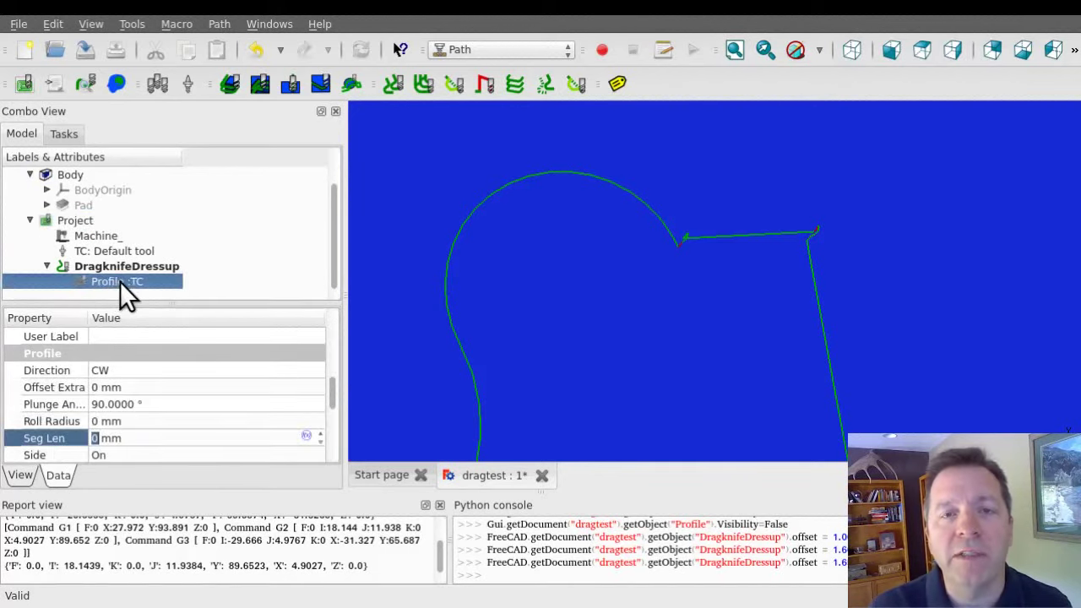